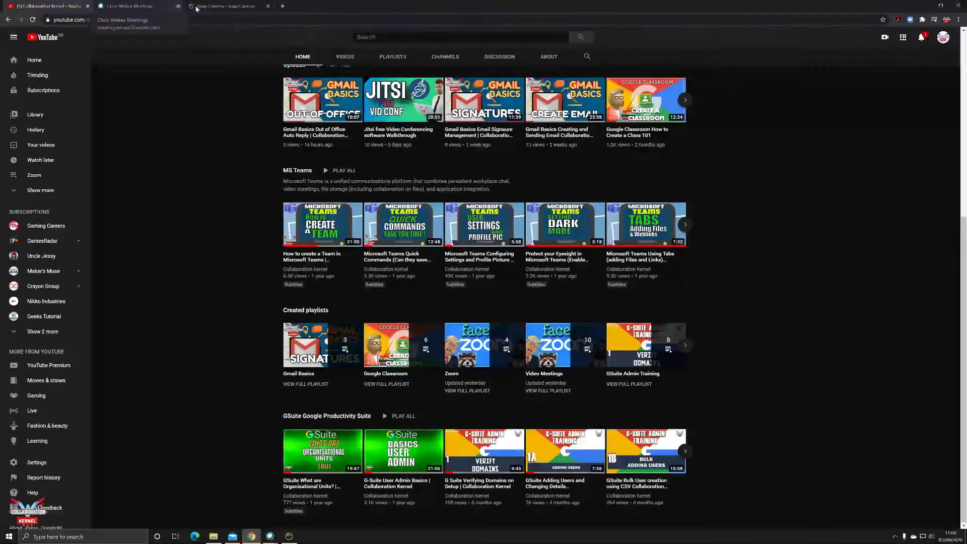
Switch from YouTube to the already-open Snap Camera website tab.
click(219, 7)
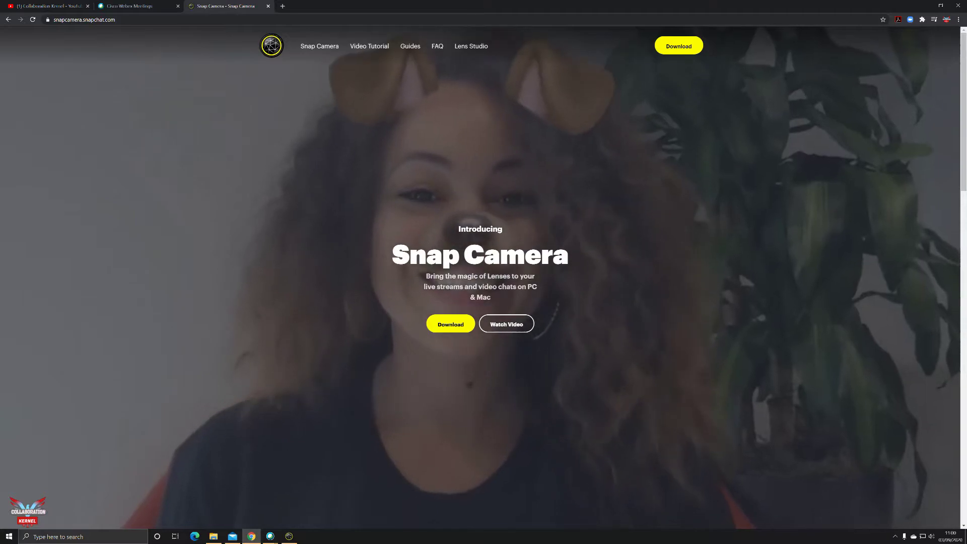
Go to the Snap Camera download page from the homepage's Download button.
click(446, 326)
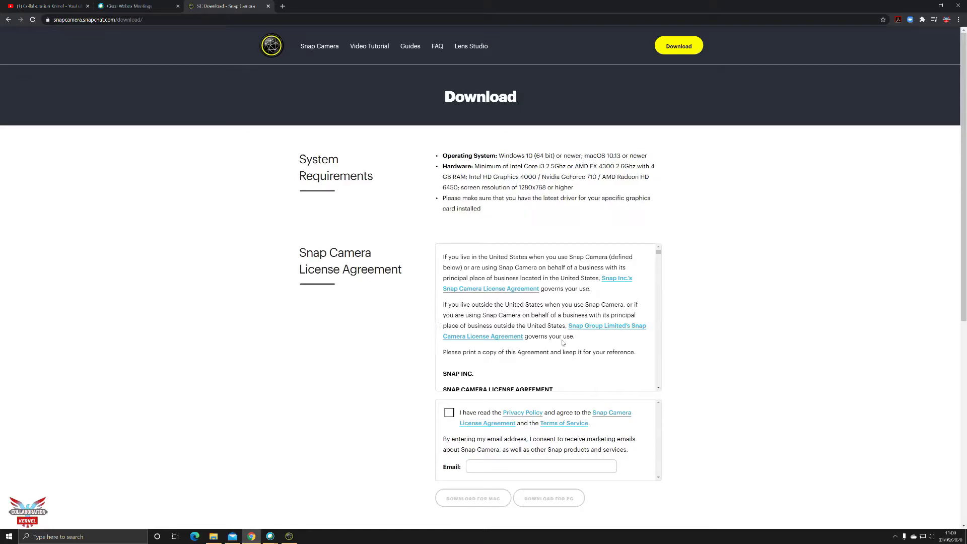
Read through the license agreement and accept the privacy policy and license terms.
scroll(594, 346, down, 10)
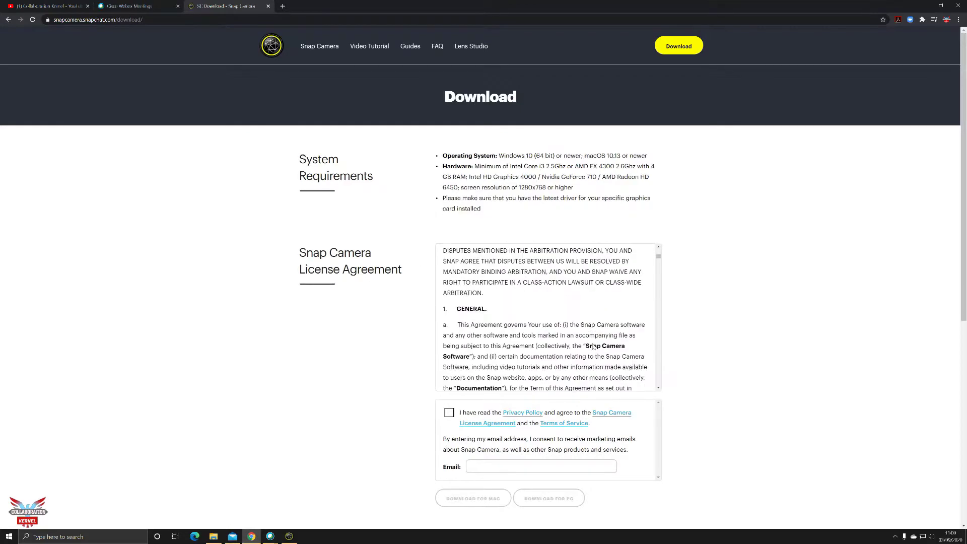
scroll(594, 347, down, 15)
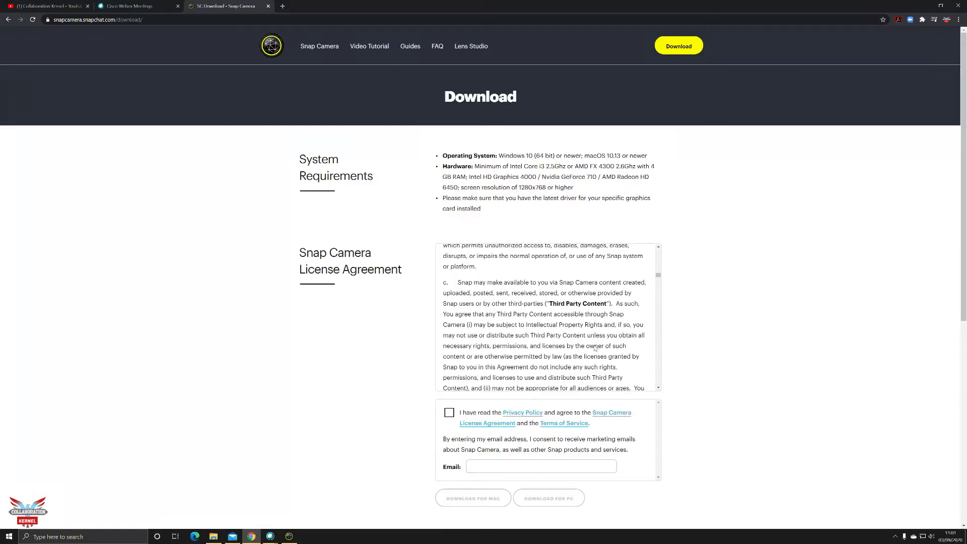
scroll(595, 348, down, 10)
scroll(595, 348, up, 12)
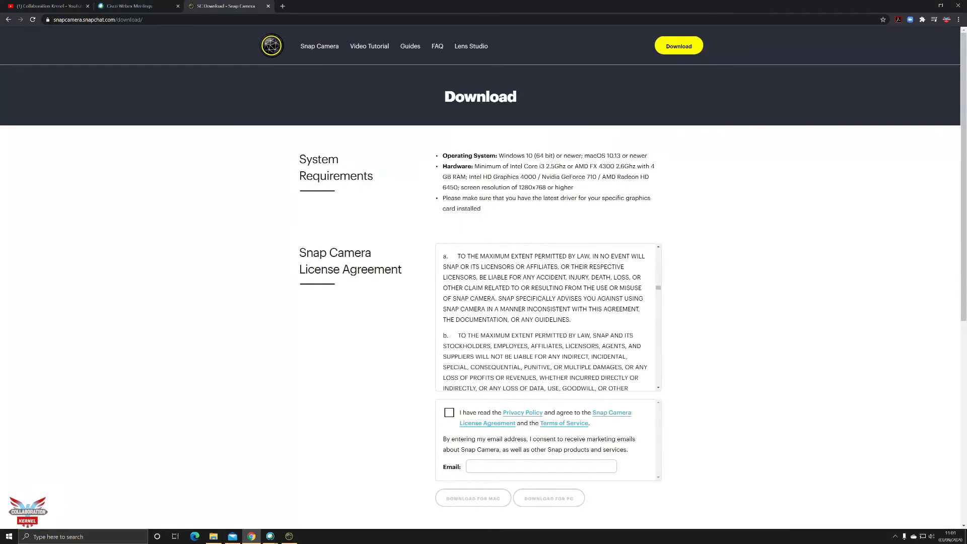
scroll(595, 347, up, 10)
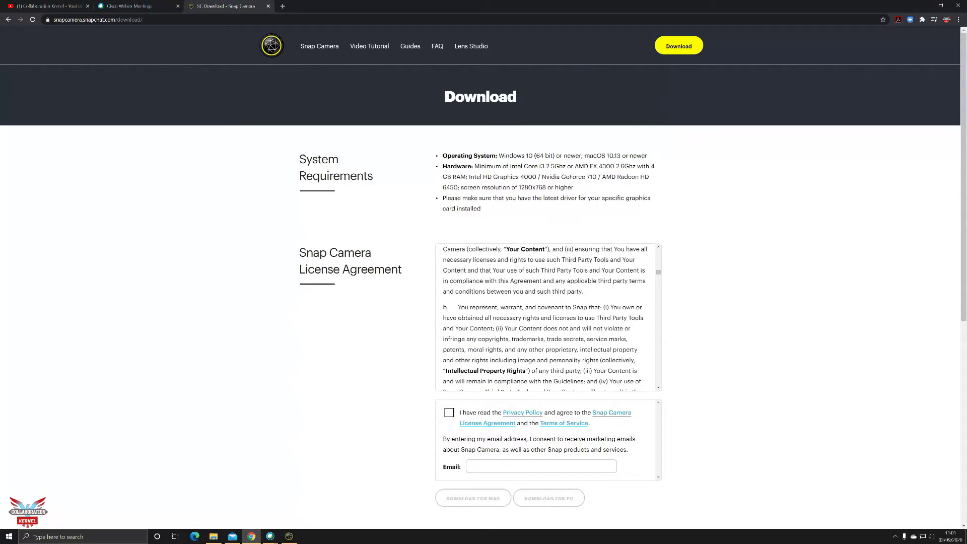
scroll(548, 317, up, 5)
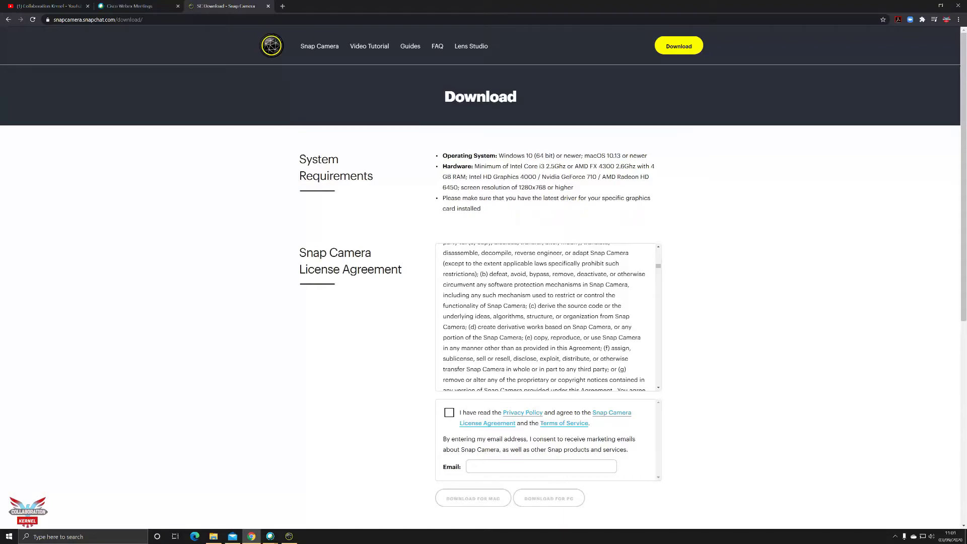
scroll(547, 317, down, 4)
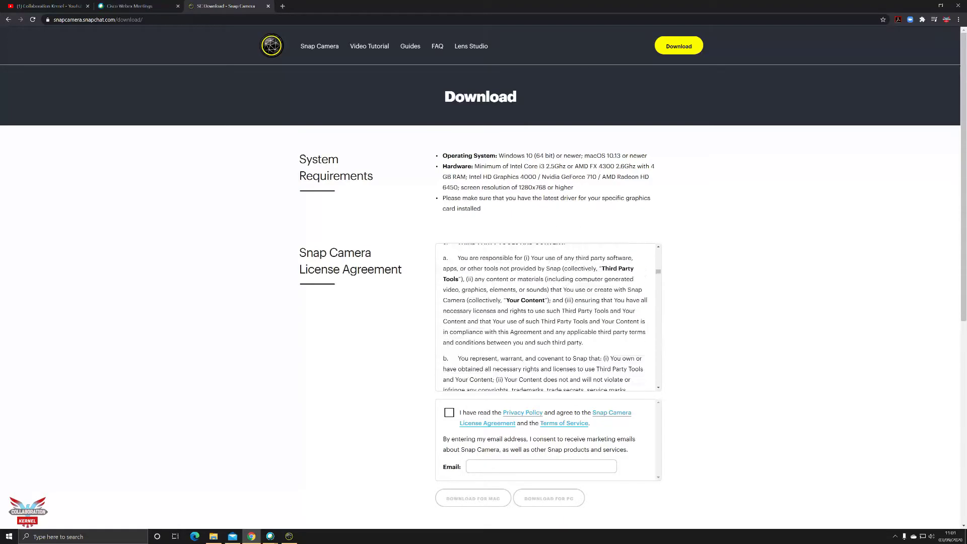
scroll(717, 368, down, 2)
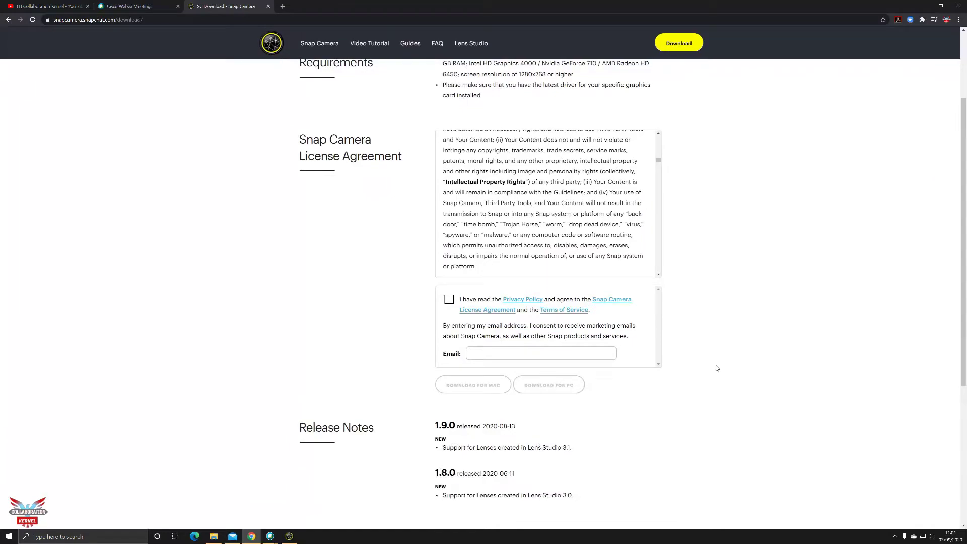
click(449, 301)
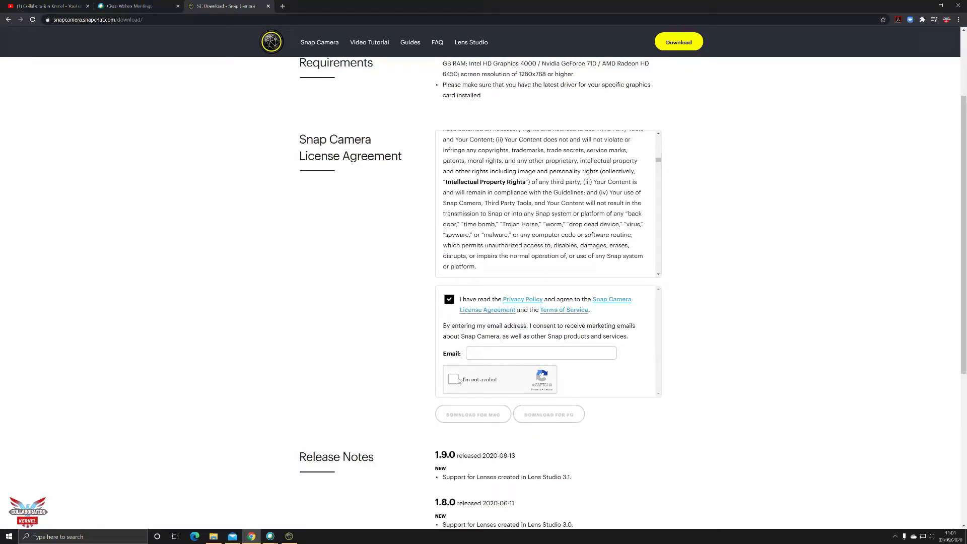
Pass the I'm not a robot check and launch the Snap Camera app.
click(457, 380)
scroll(671, 423, down, 1)
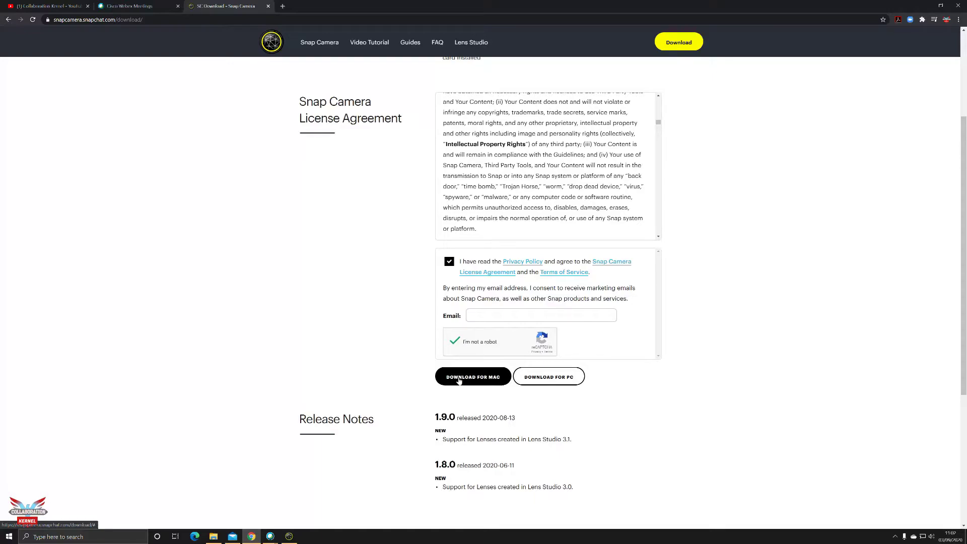
click(289, 536)
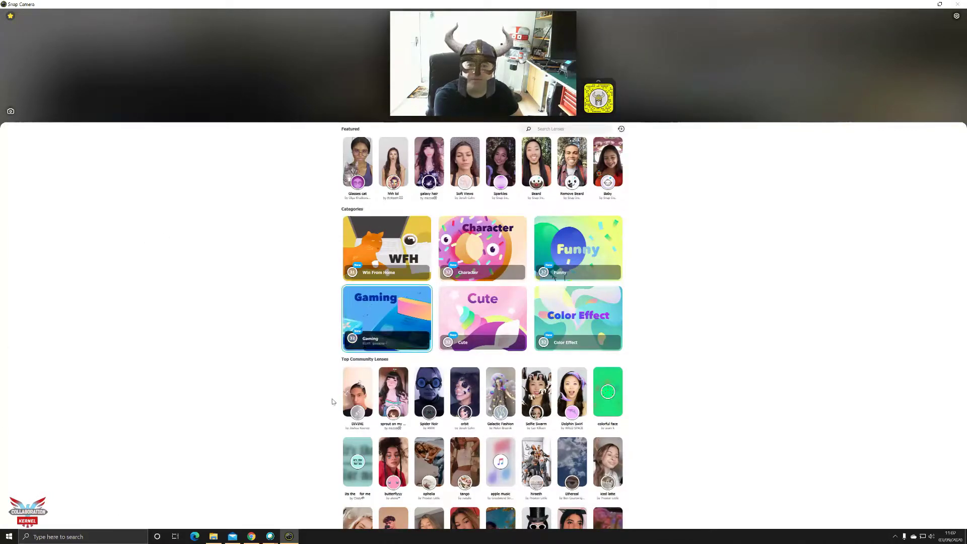
Restore the Snap Camera window to full screen and open its gear-icon Settings page.
click(940, 4)
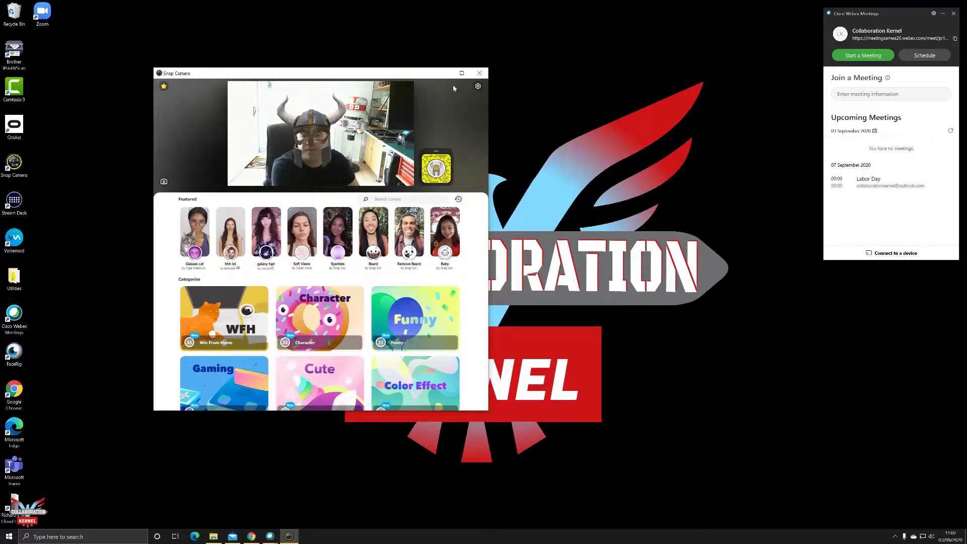
click(461, 73)
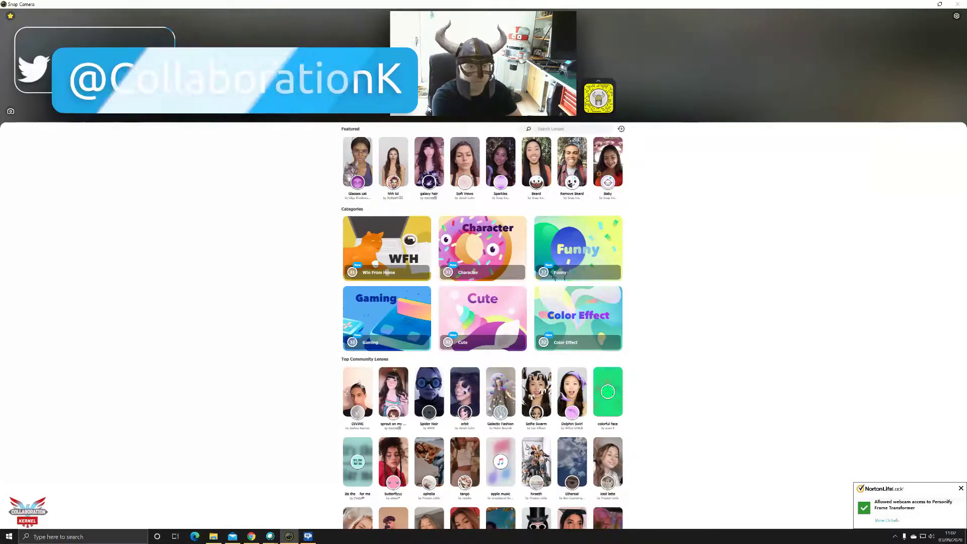
click(956, 17)
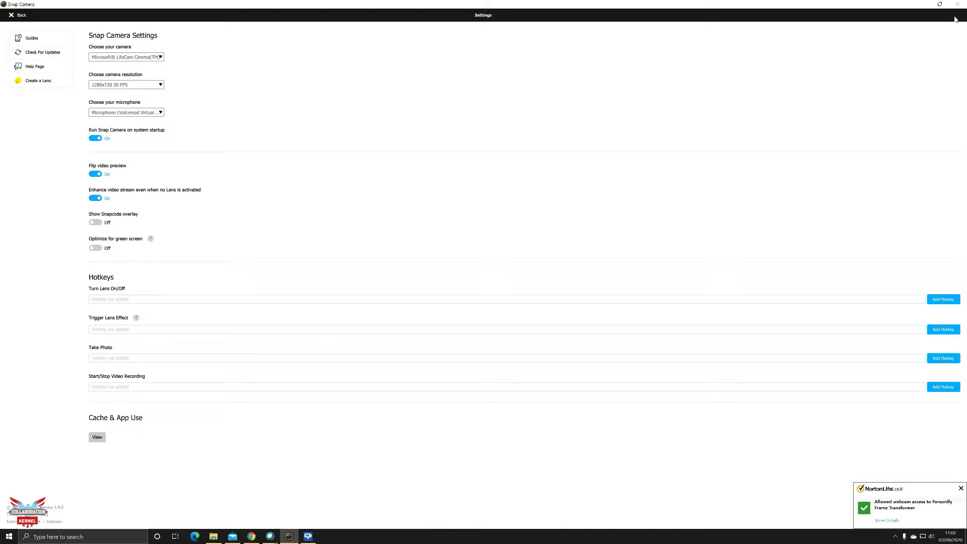
Select the Microsoft LifeCam Cinema camera, confirm Snap Camera is up to date, and return to lenses.
click(127, 57)
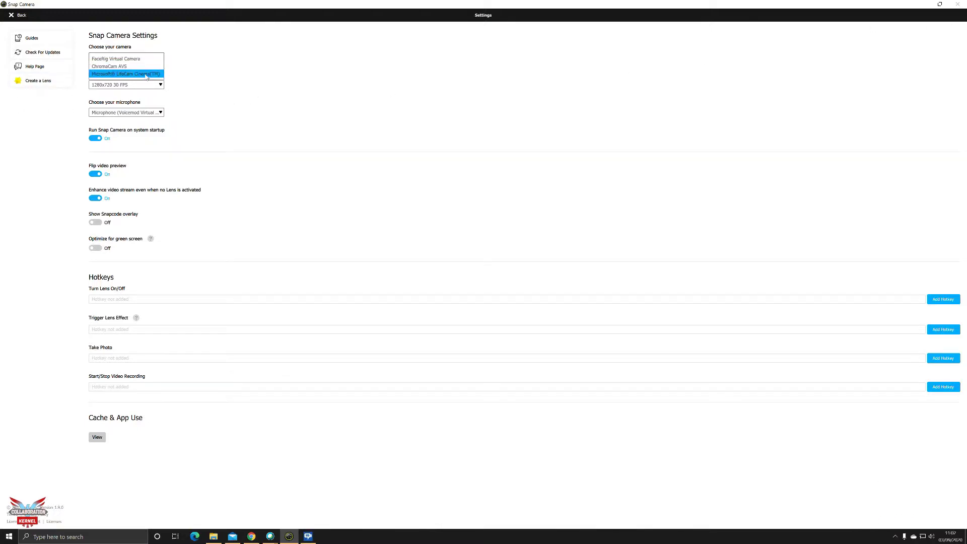
click(146, 74)
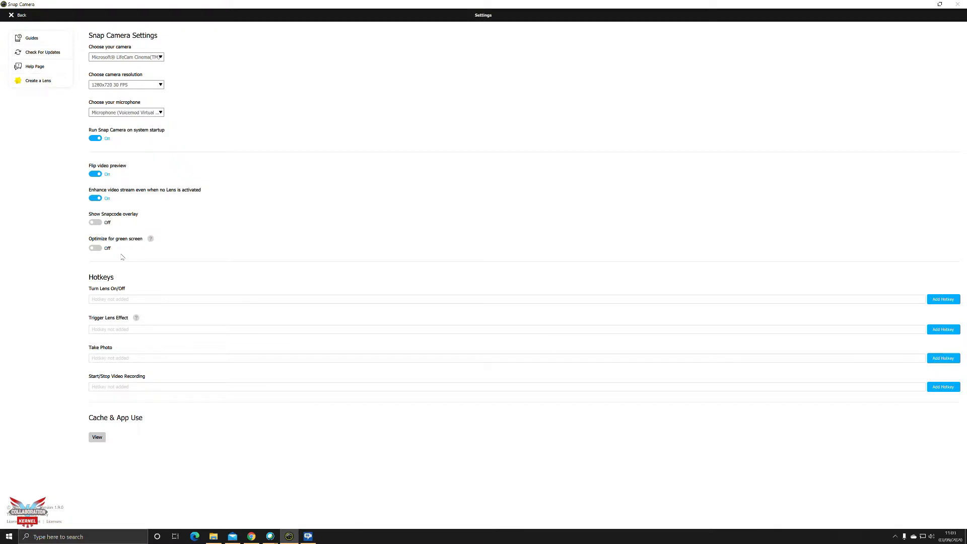
click(43, 52)
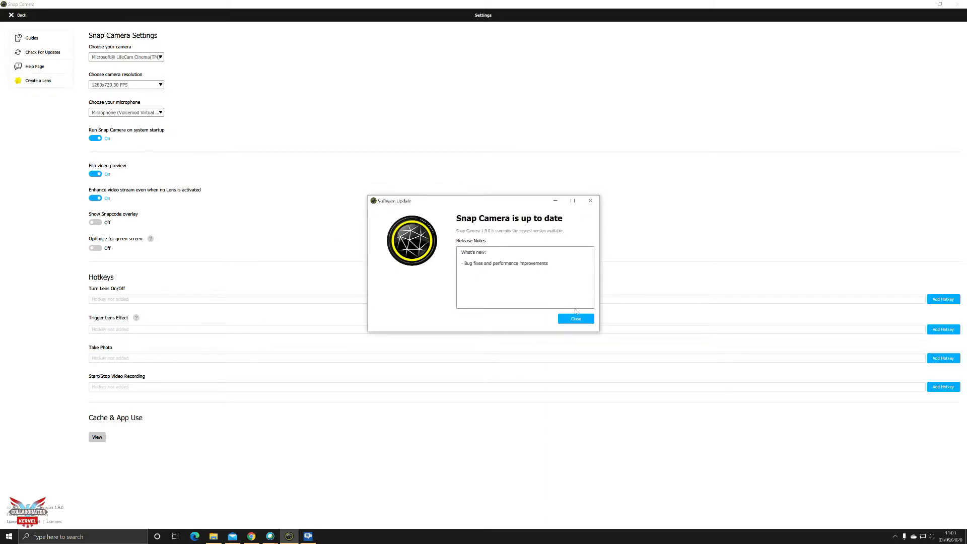
click(576, 318)
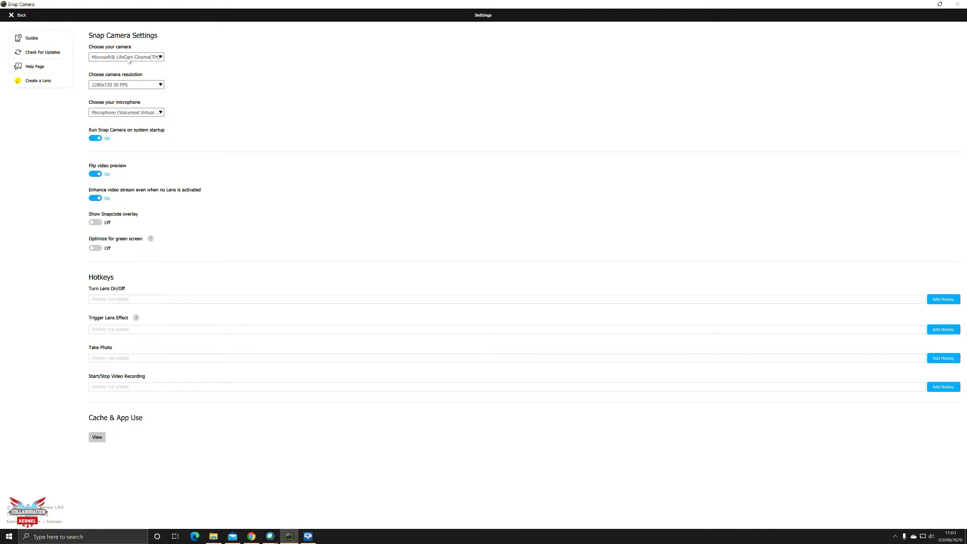
click(10, 16)
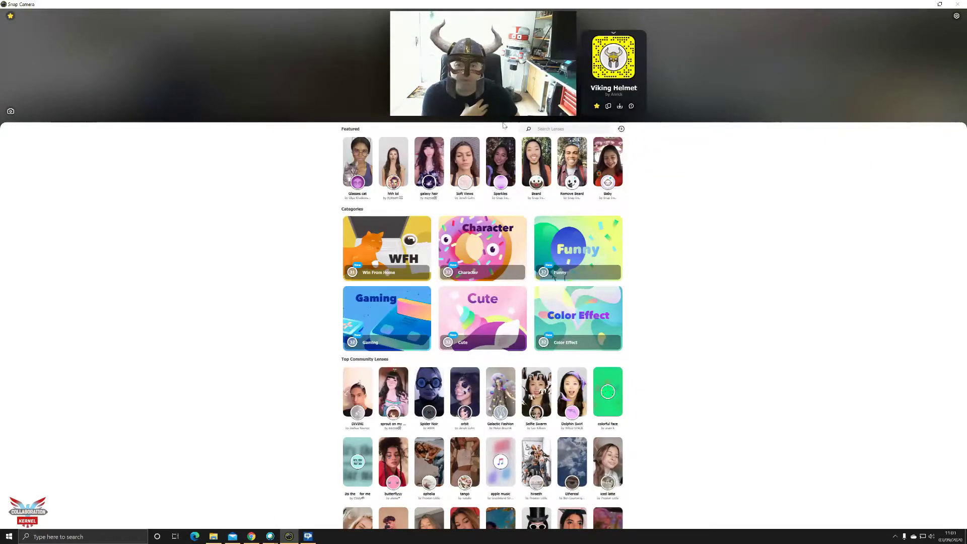
Browse the Top Community Lenses, then open the Favorites list.
scroll(553, 232, down, 4)
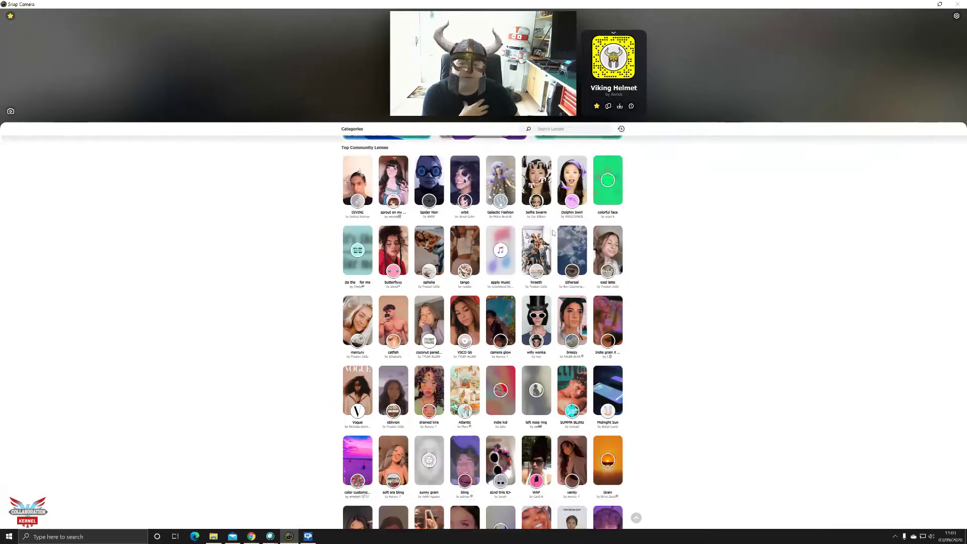
scroll(553, 232, down, 12)
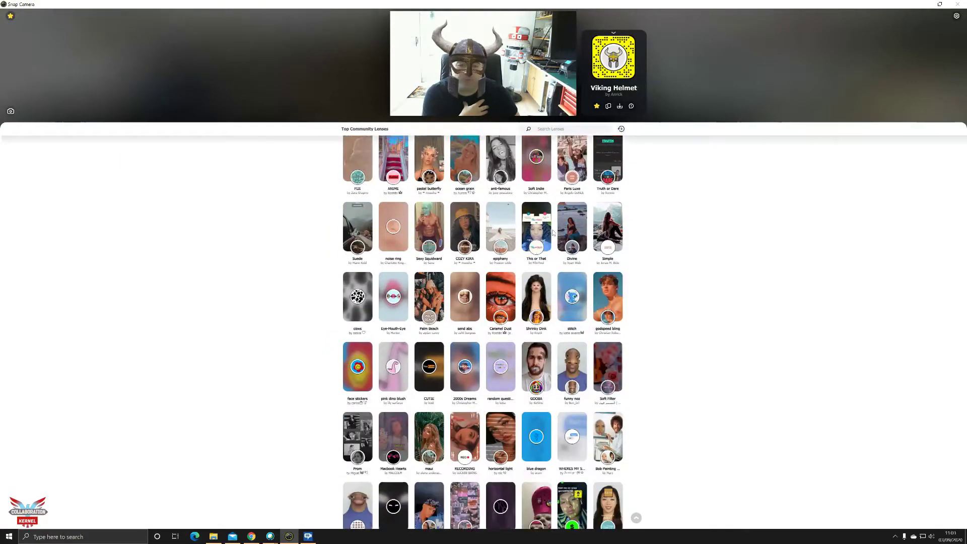
scroll(553, 233, down, 12)
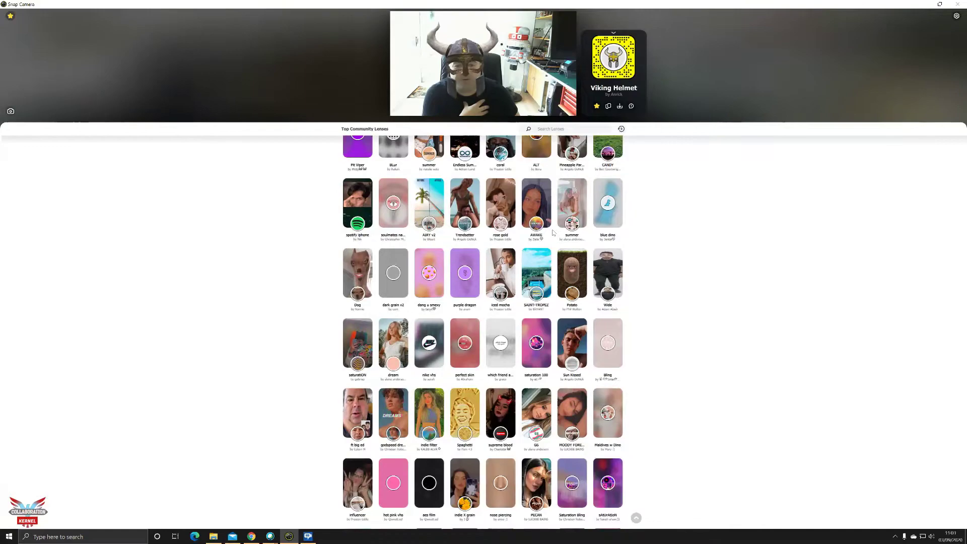
scroll(554, 233, up, 5)
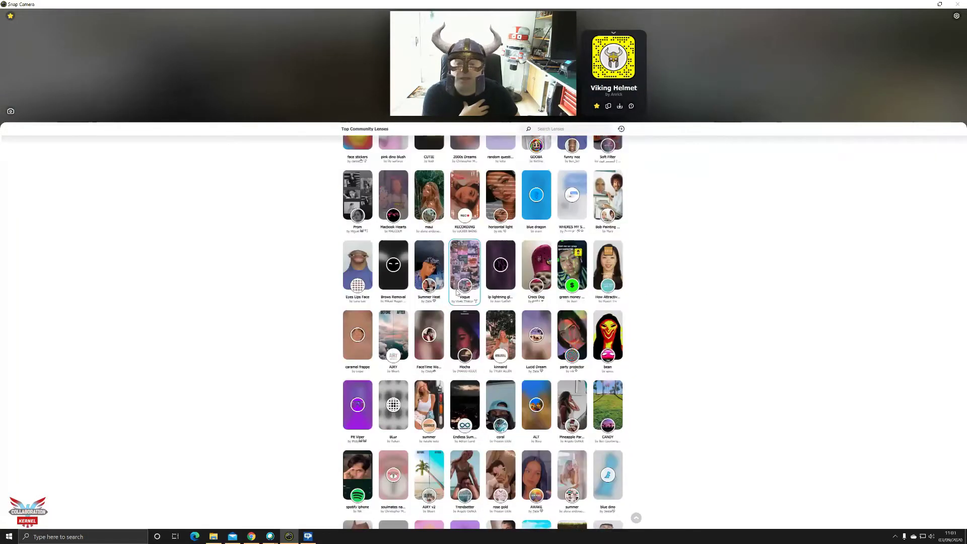
scroll(456, 292, up, 4)
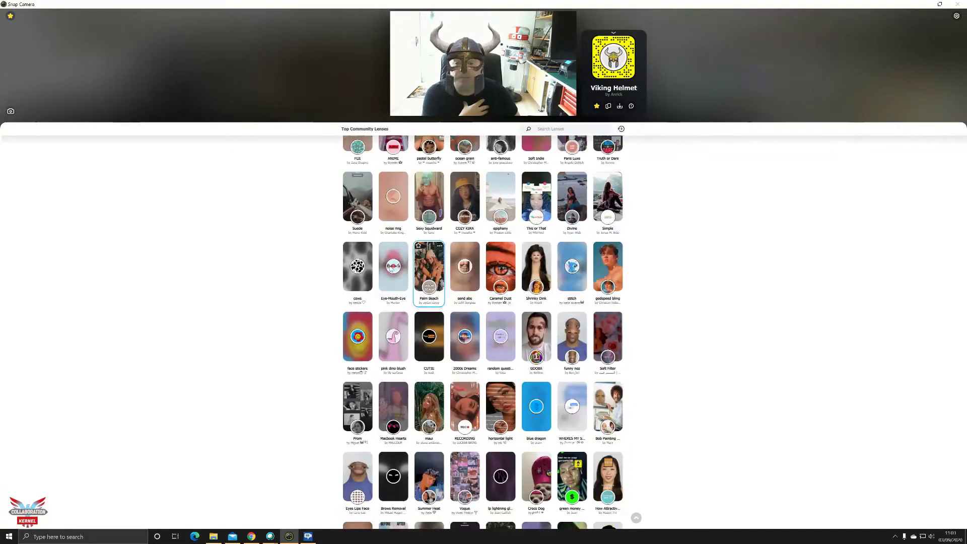
click(11, 16)
Apply the NEON, Ping UWU, Clown, then Toilet Paper Craze favorite lenses in turn.
click(55, 123)
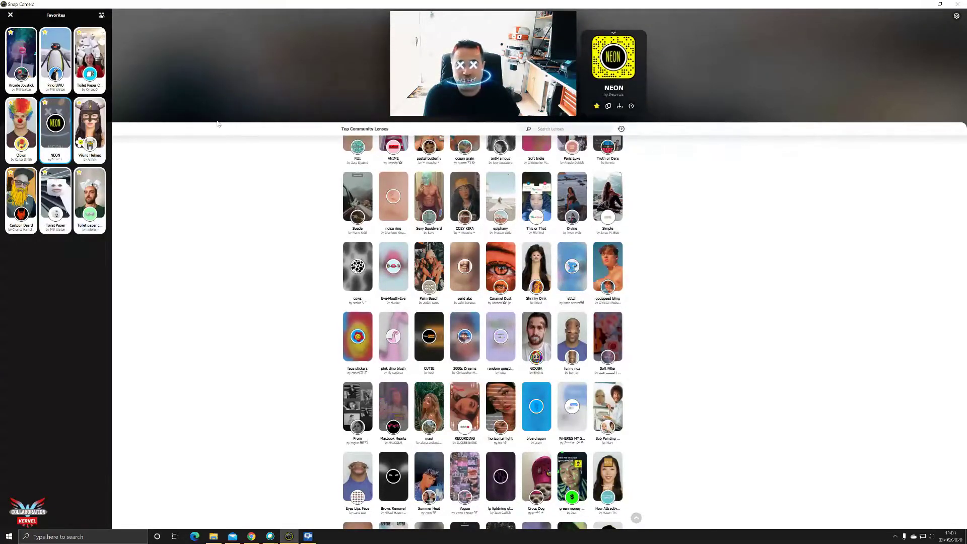
click(64, 53)
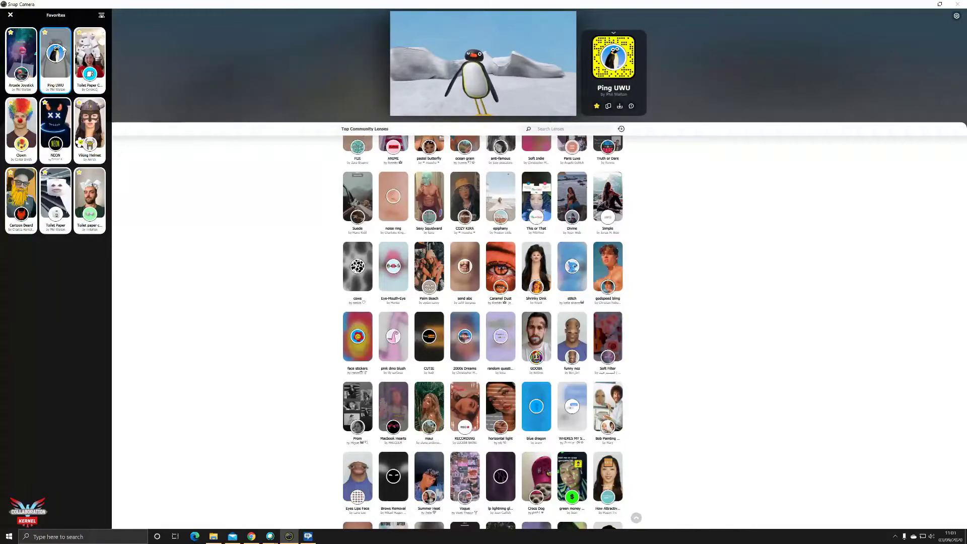
click(29, 123)
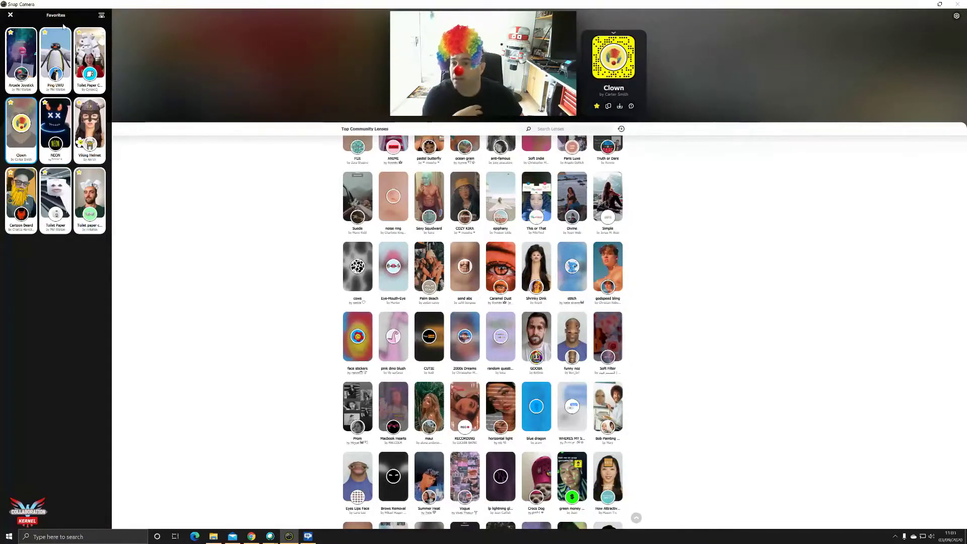
click(99, 42)
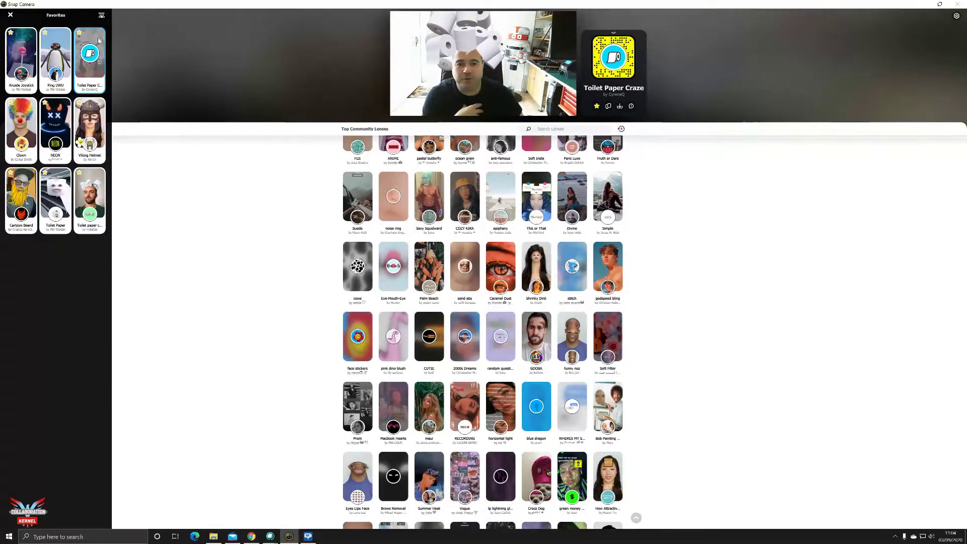